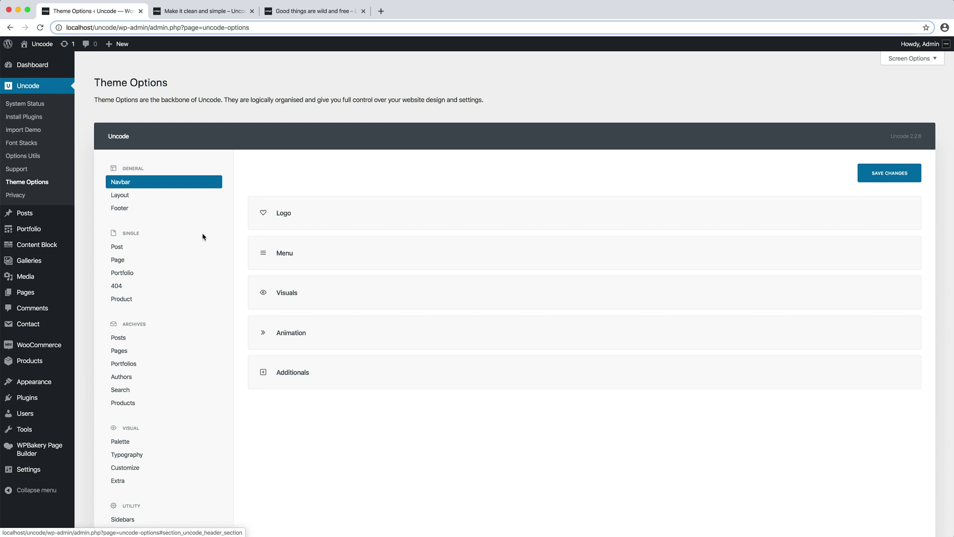
pyautogui.click(204, 252)
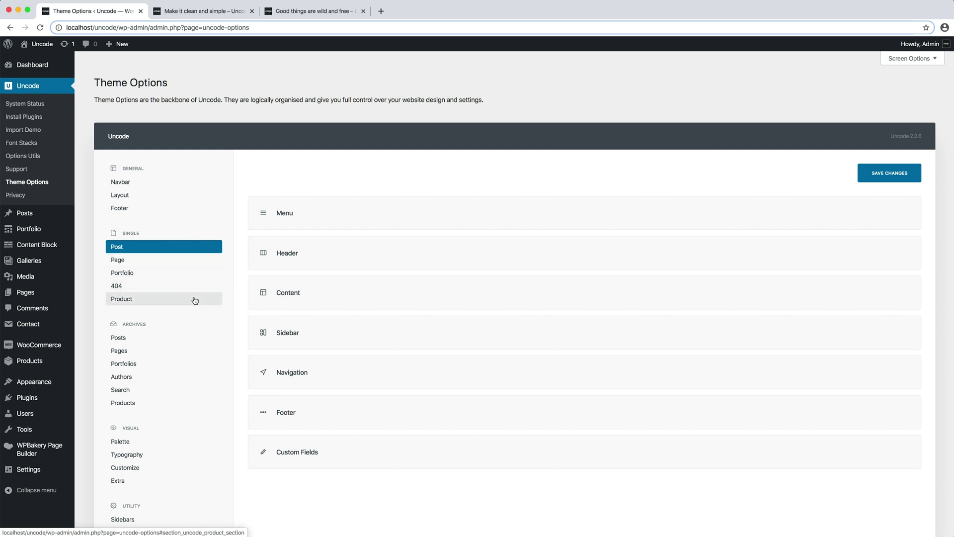
pyautogui.click(201, 337)
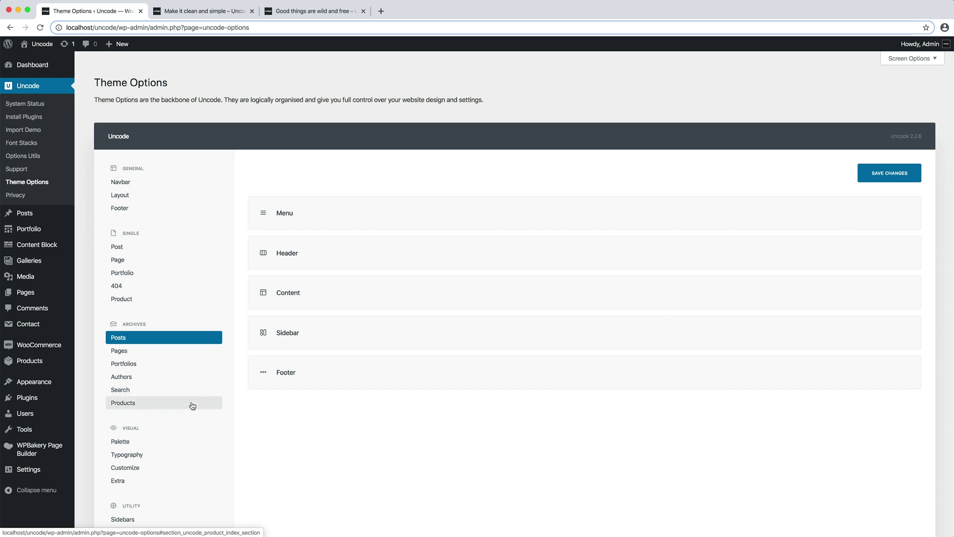
pyautogui.click(396, 212)
pyautogui.click(396, 212)
pyautogui.click(402, 255)
pyautogui.click(401, 255)
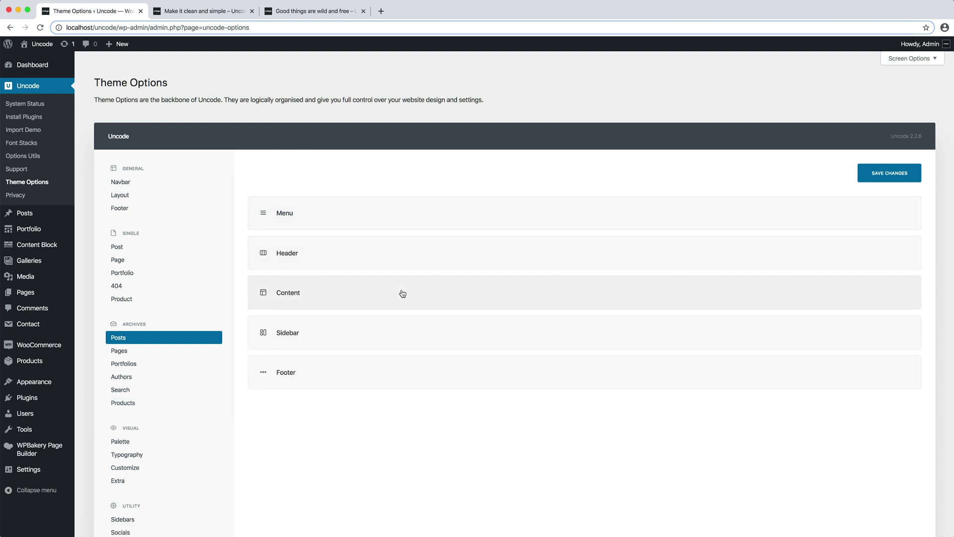
pyautogui.click(400, 294)
pyautogui.click(400, 294)
pyautogui.click(406, 324)
pyautogui.click(387, 371)
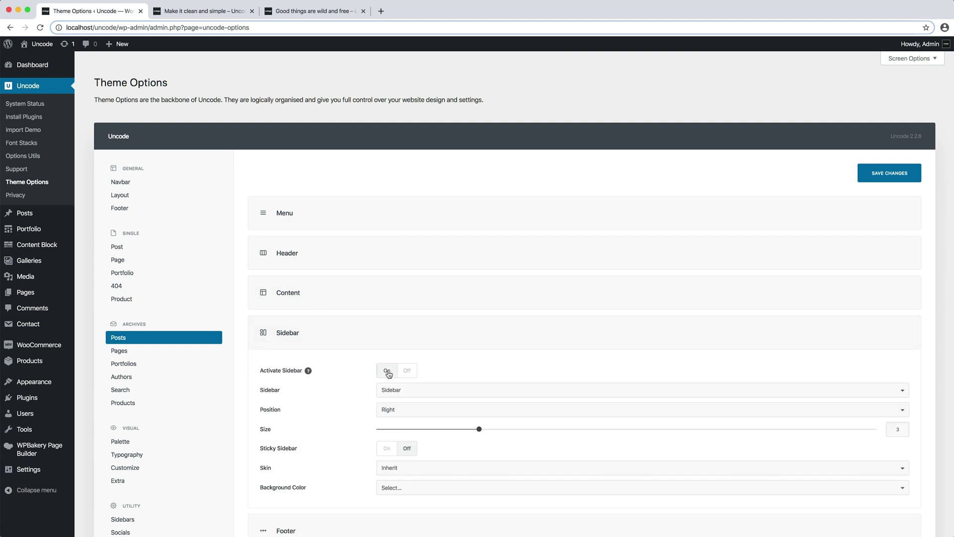
pyautogui.click(386, 336)
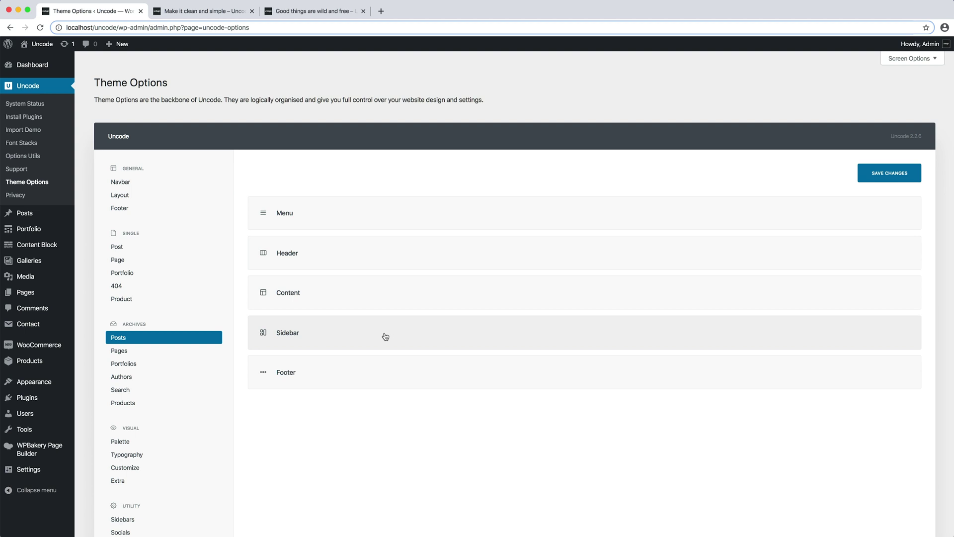
pyautogui.click(182, 247)
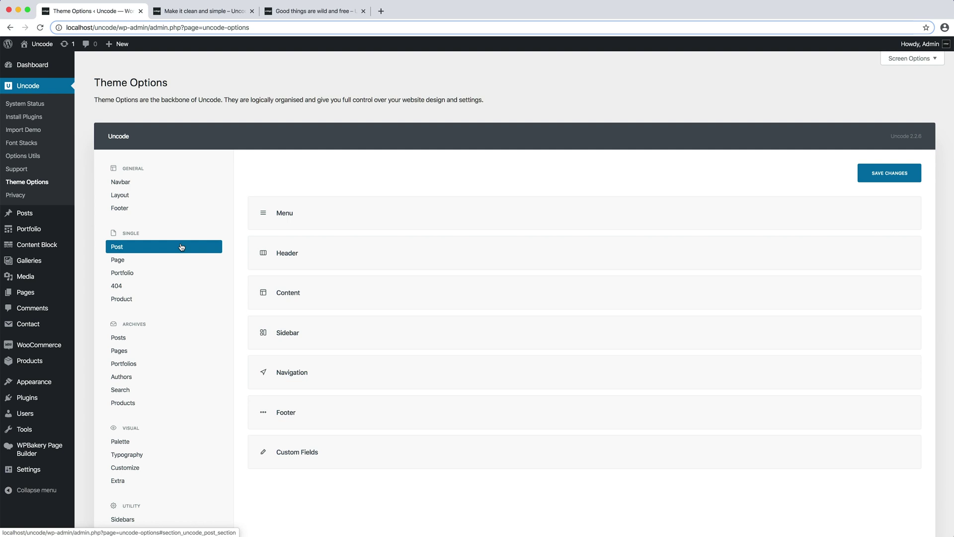
pyautogui.click(214, 11)
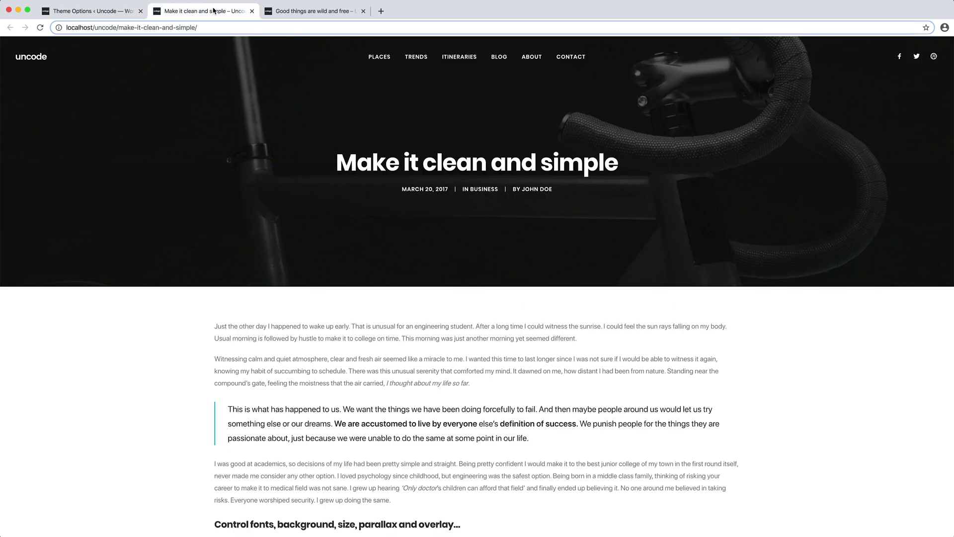
pyautogui.click(315, 12)
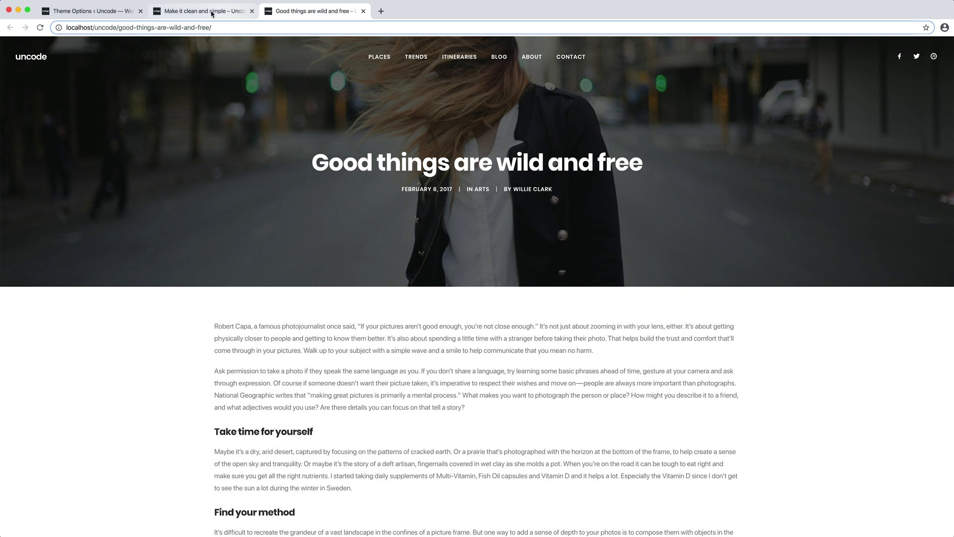
pyautogui.click(102, 12)
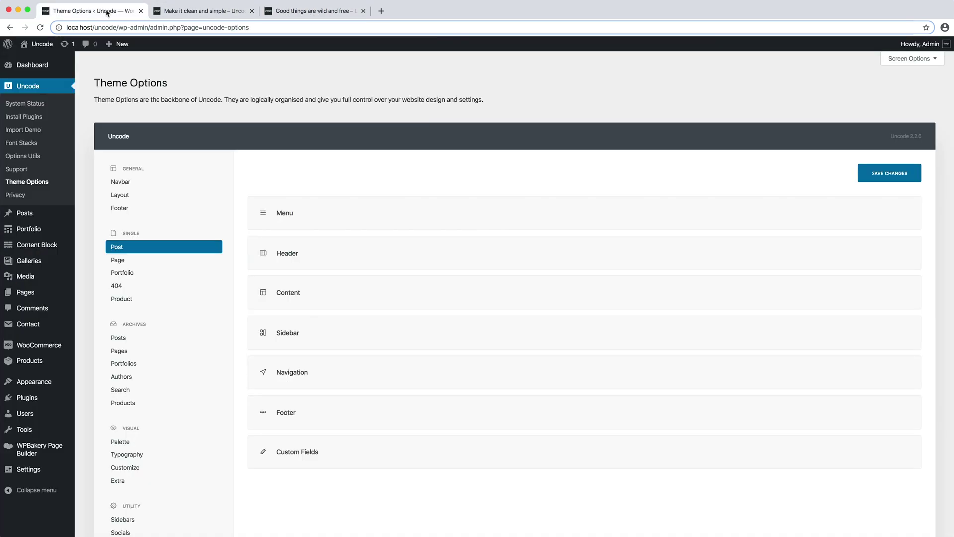
# Step: Set the single post header type to Basic with a height of 75%
pyautogui.click(456, 251)
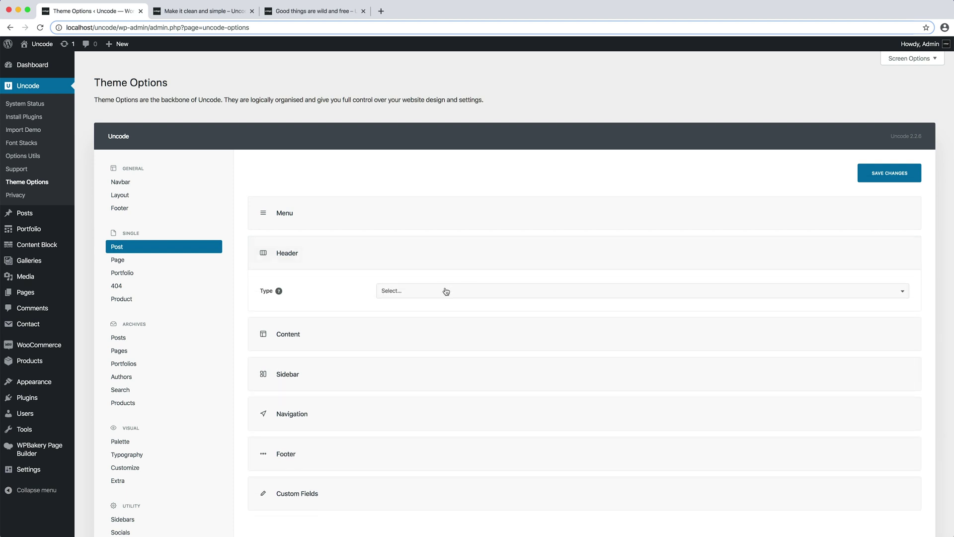
pyautogui.click(445, 292)
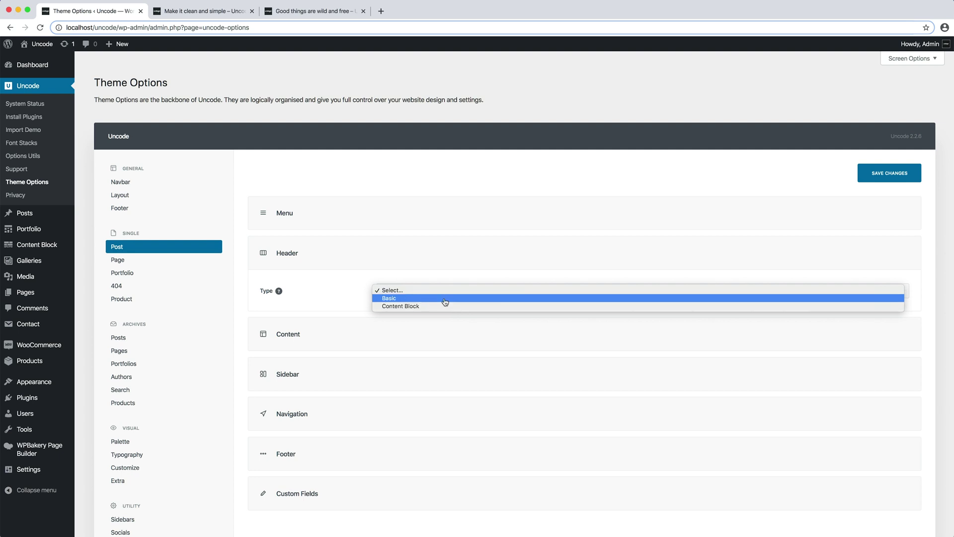
pyautogui.click(444, 298)
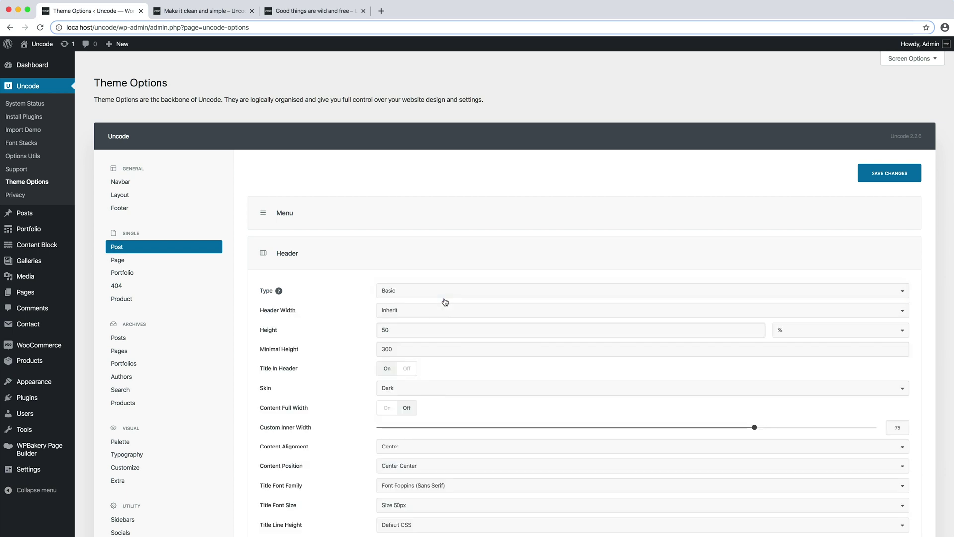
pyautogui.moveTo(413, 329); pyautogui.dragTo(365, 328)
pyautogui.write('75')
# Step: Set the post header title size to 100px and the overlay opacity to 20
pyautogui.scroll(-3, 481, 334)
pyautogui.scroll(-1, 481, 335)
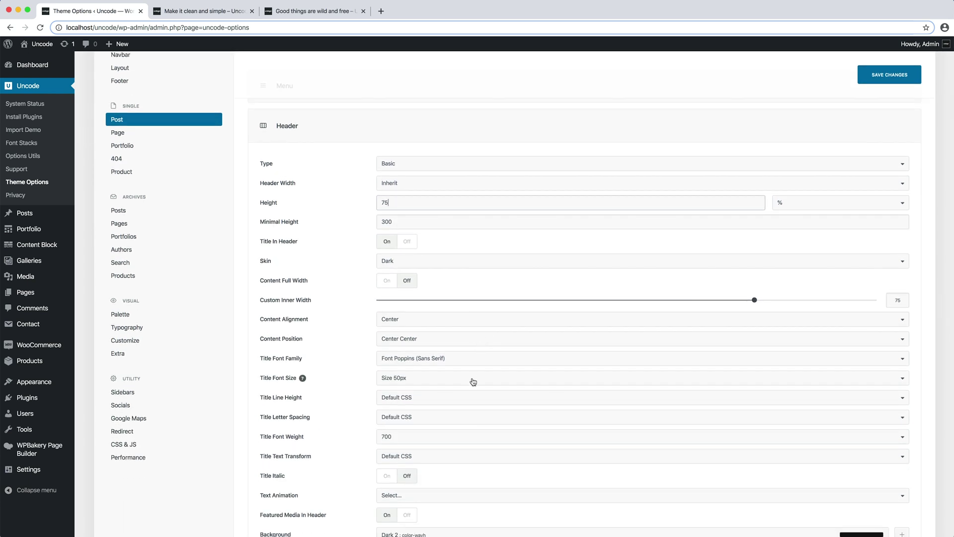
pyautogui.click(473, 381)
pyautogui.click(469, 397)
pyautogui.scroll(-7, 469, 397)
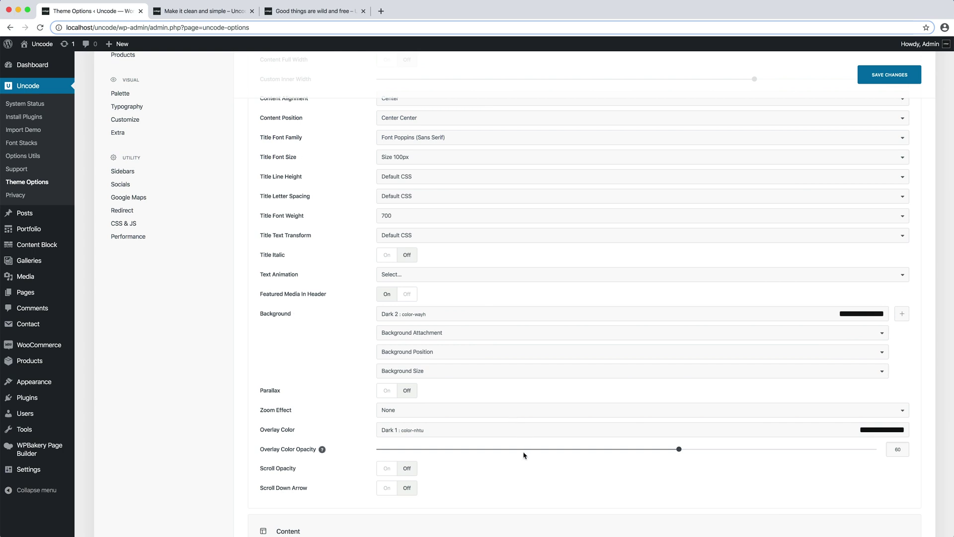
pyautogui.moveTo(523, 454); pyautogui.dragTo(478, 454)
# Step: Save the header changes and check the 'Make it clean and simple' and 'Good things are wild and free' posts
pyautogui.click(863, 82)
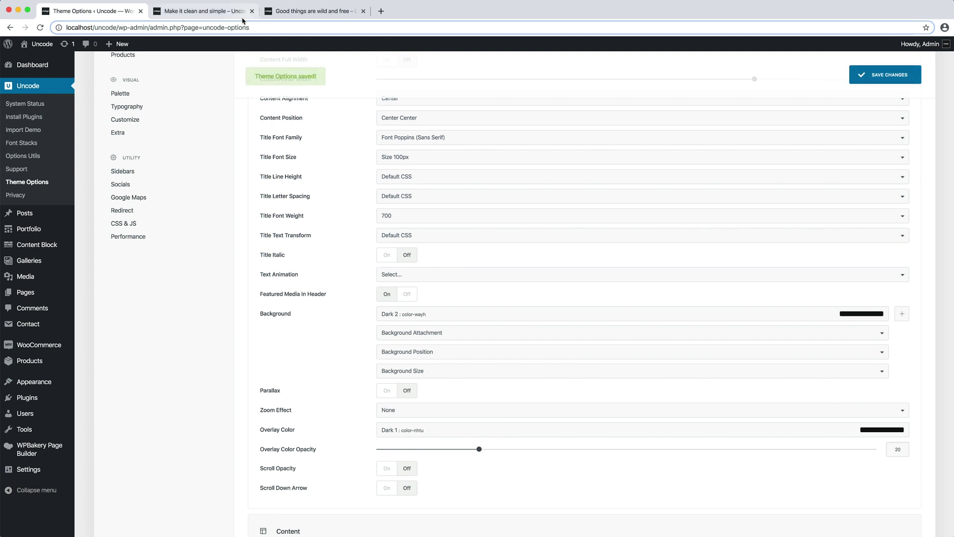
pyautogui.click(217, 13)
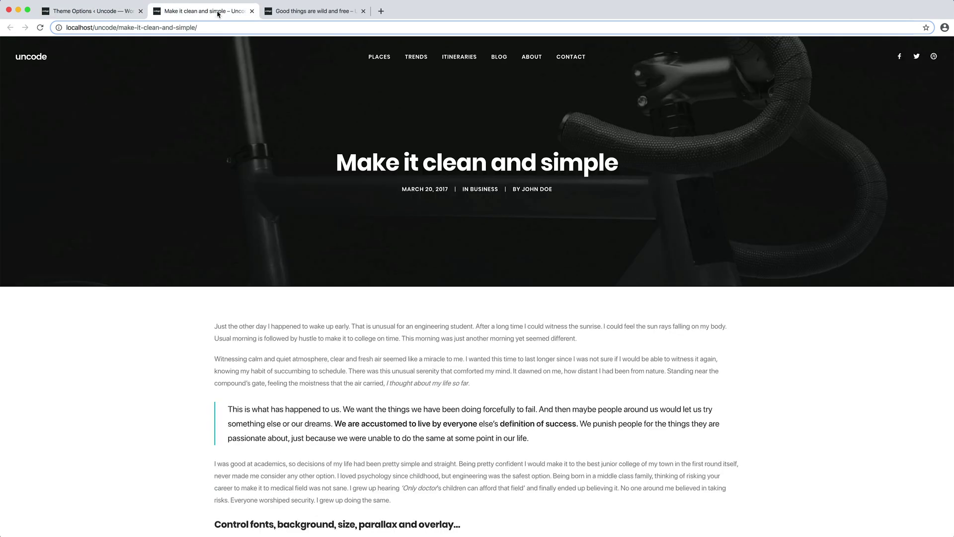
pyautogui.press('super+r')
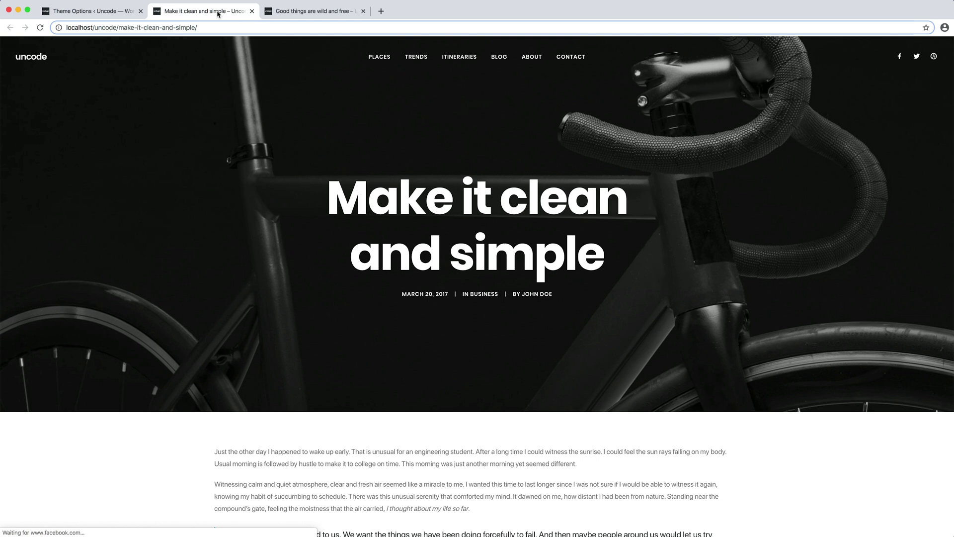
pyautogui.click(314, 15)
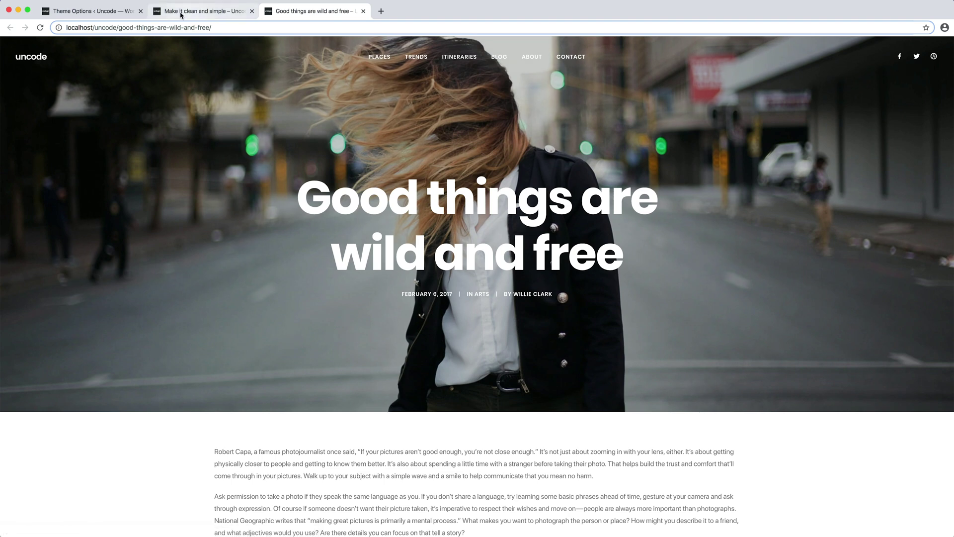
pyautogui.click(108, 11)
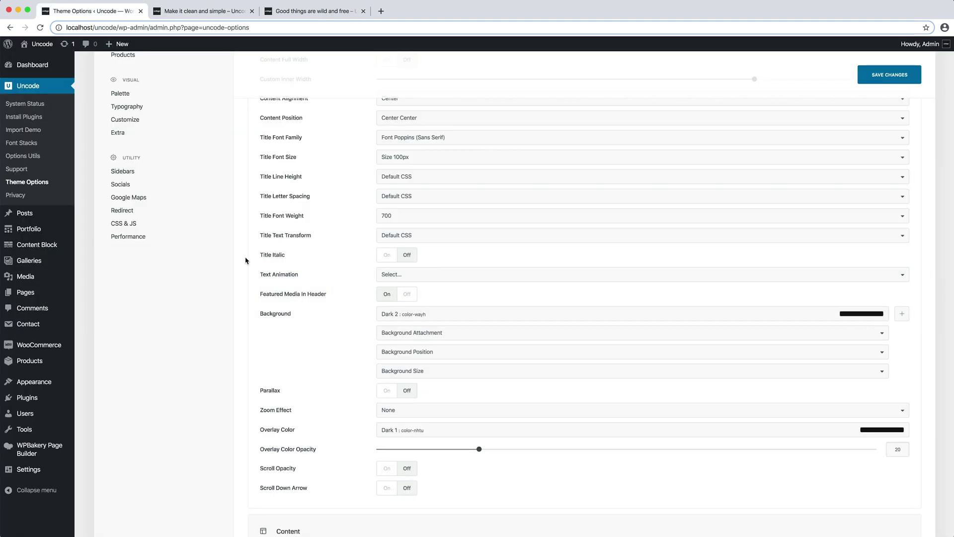
# Step: Change the single-post Custom Width from 1200 to 800 px, save, and view 'Make it clean and simple'
pyautogui.scroll(-3, 317, 485)
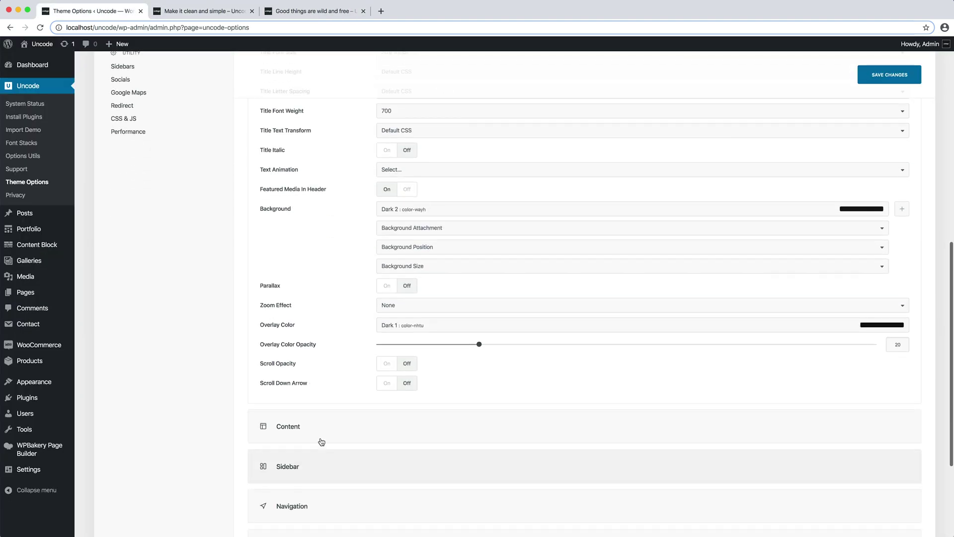
pyautogui.scroll(-3, 323, 436)
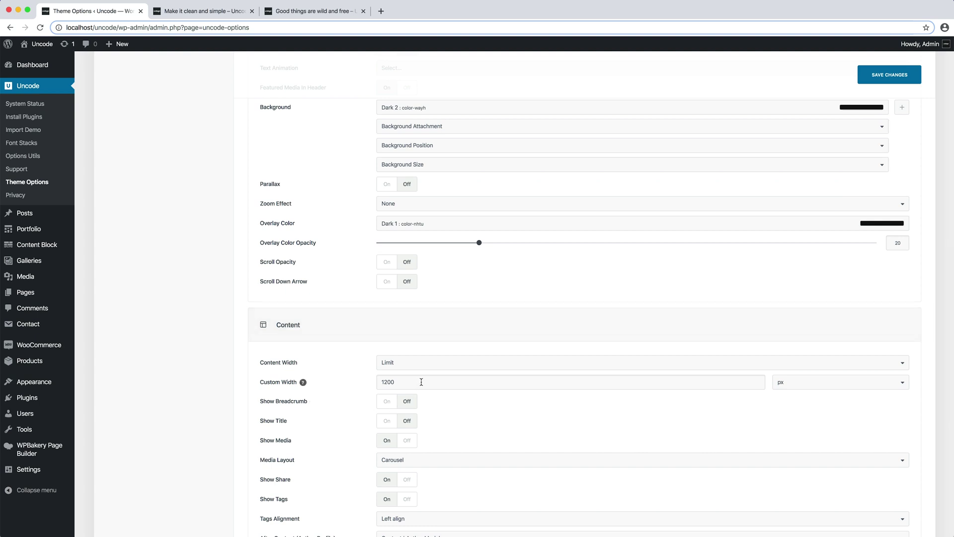
pyautogui.moveTo(417, 383); pyautogui.dragTo(348, 379)
pyautogui.write('800')
pyautogui.click(860, 71)
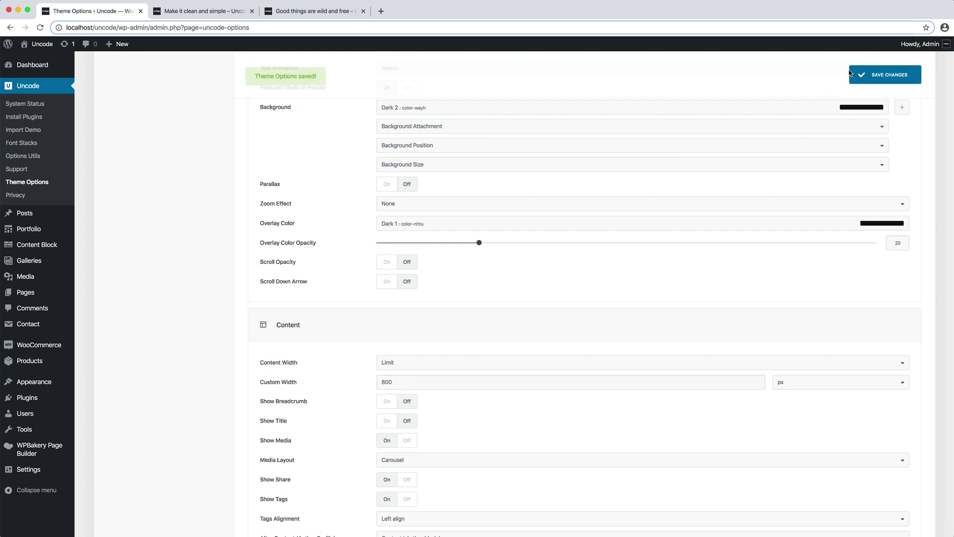
pyautogui.click(178, 17)
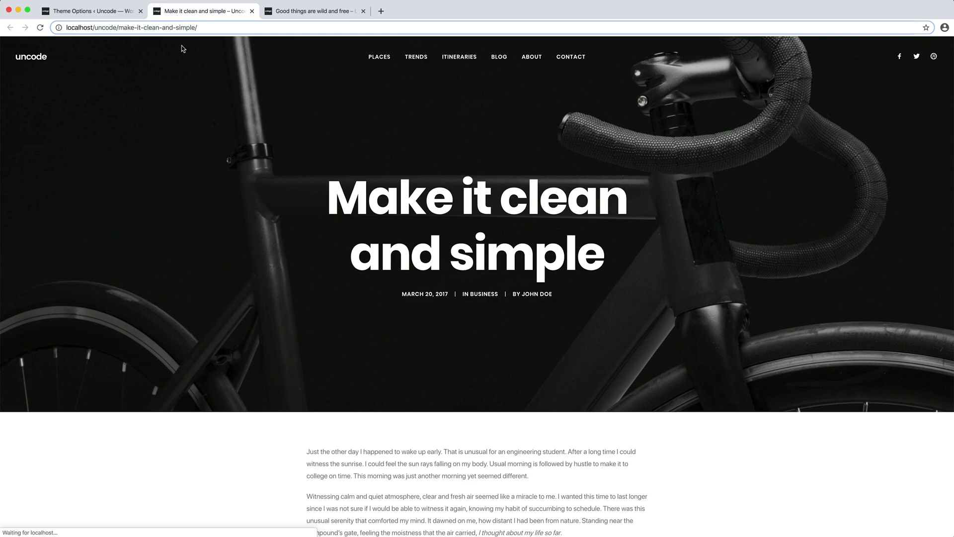
pyautogui.scroll(-3, 255, 349)
pyautogui.scroll(-7, 254, 350)
pyautogui.scroll(10, 255, 349)
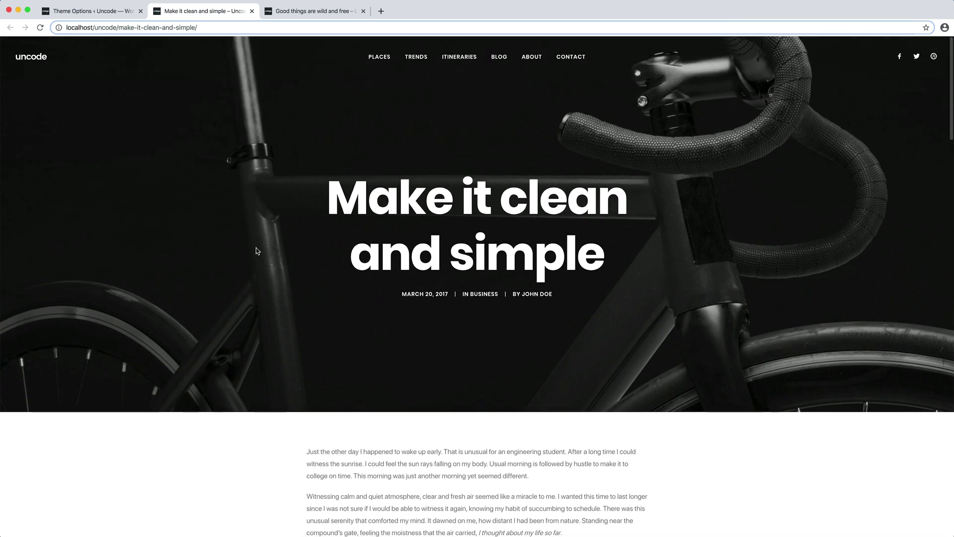
pyautogui.click(320, 14)
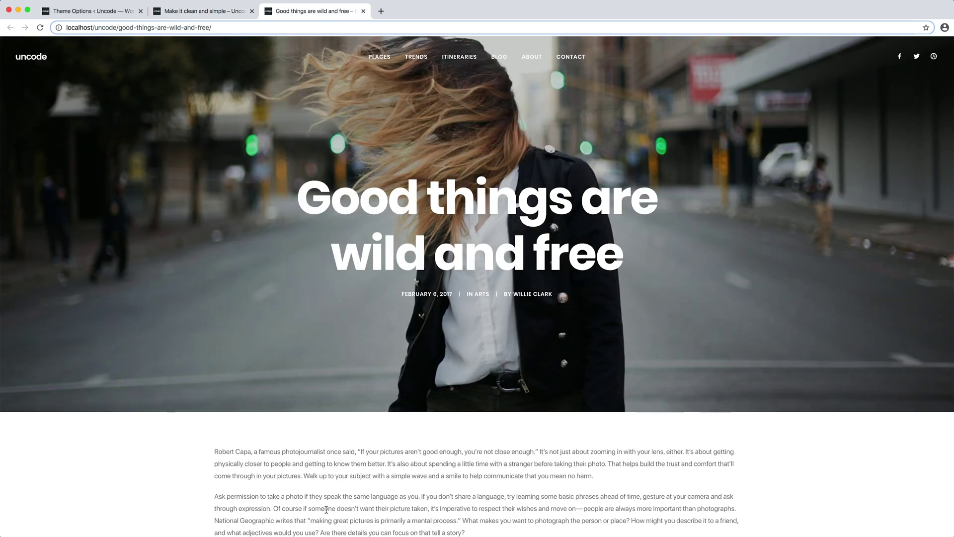
pyautogui.press('super+r')
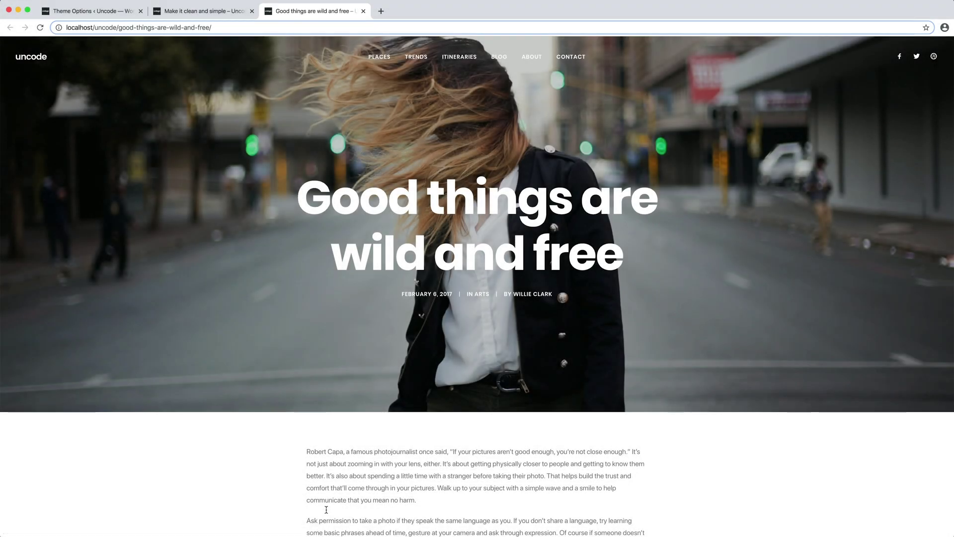
pyautogui.scroll(-5, 326, 509)
pyautogui.scroll(-4, 326, 507)
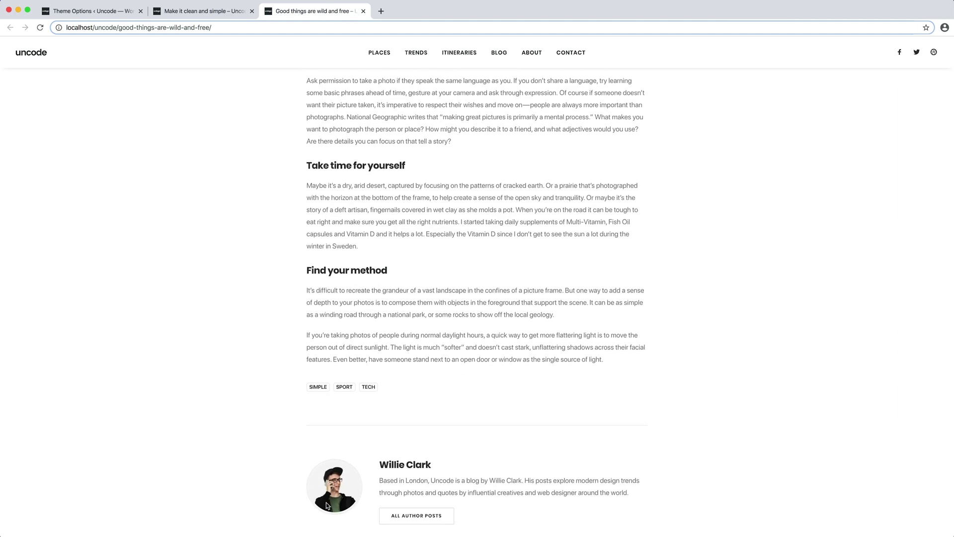
pyautogui.scroll(8, 326, 507)
pyautogui.scroll(2, 326, 506)
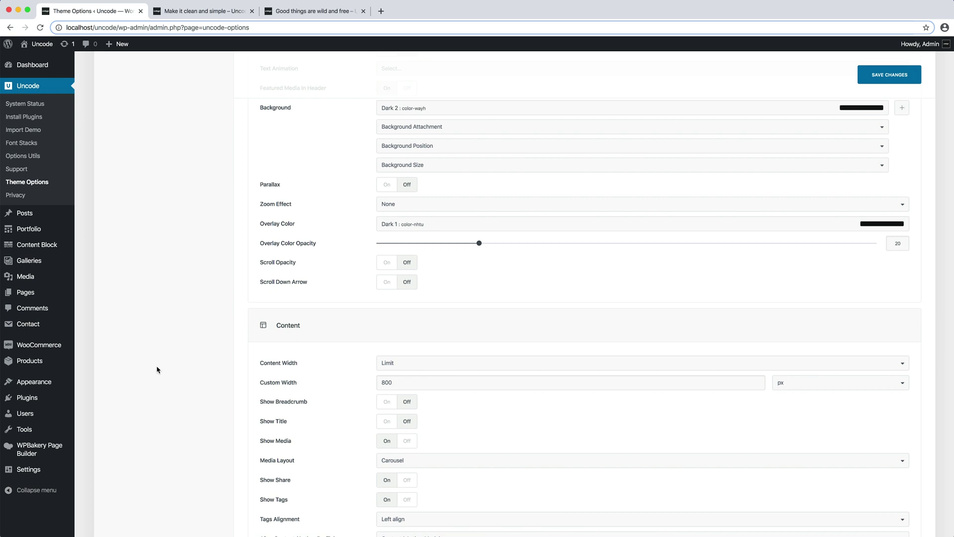
# Step: Remove the single post header by setting Header Type back to Select...
pyautogui.scroll(6, 234, 379)
pyautogui.scroll(5, 240, 381)
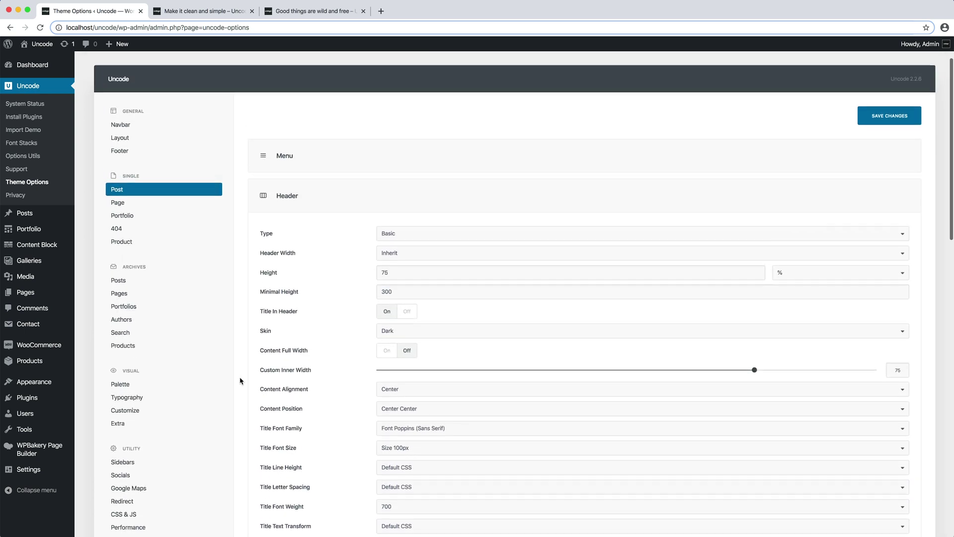
pyautogui.click(453, 245)
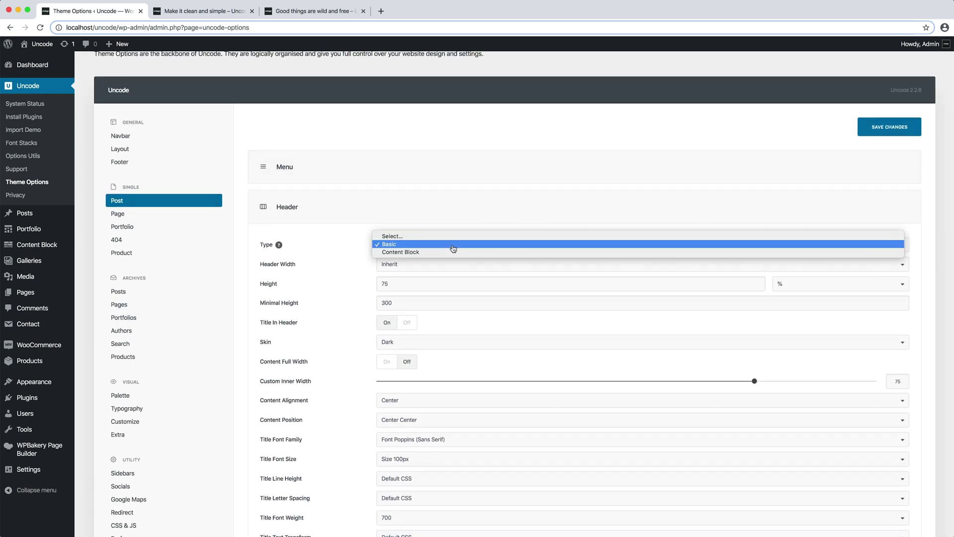
pyautogui.click(432, 238)
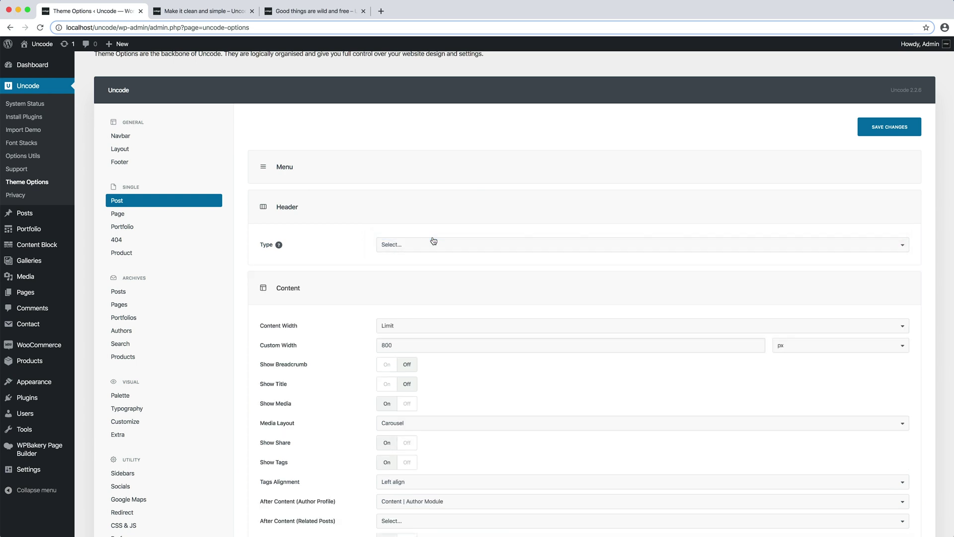
pyautogui.click(429, 208)
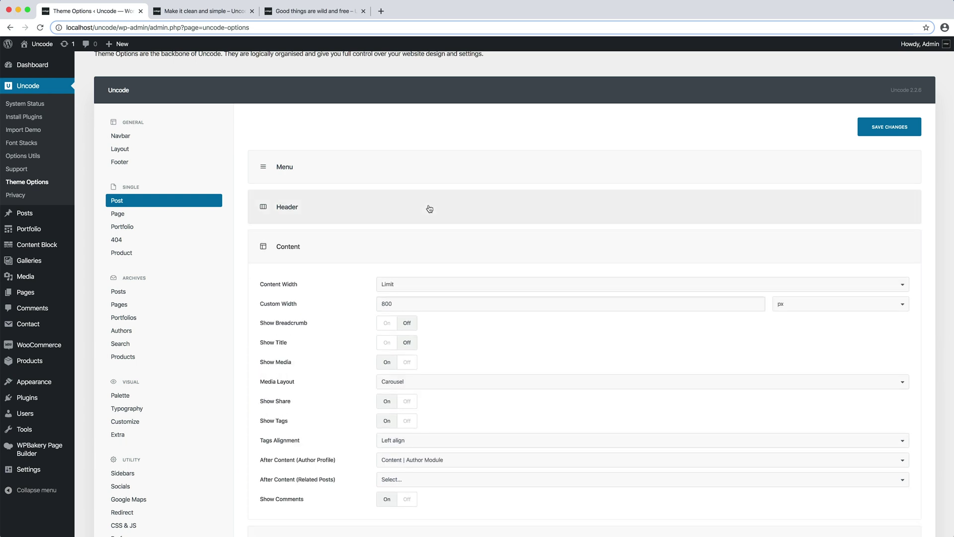
# Step: Turn Show Title on, Show Media off and Show Featured Image on, then save
pyautogui.click(391, 347)
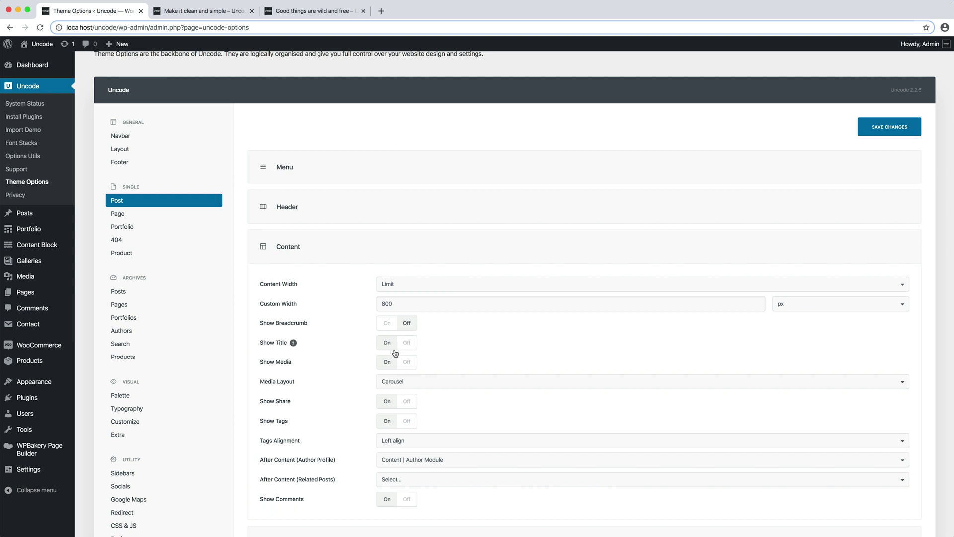
pyautogui.click(406, 364)
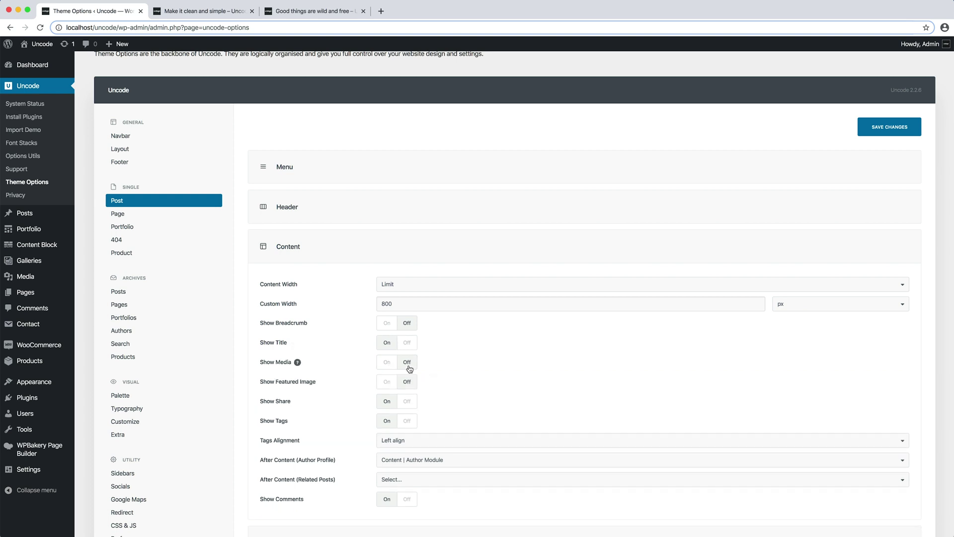
pyautogui.click(387, 383)
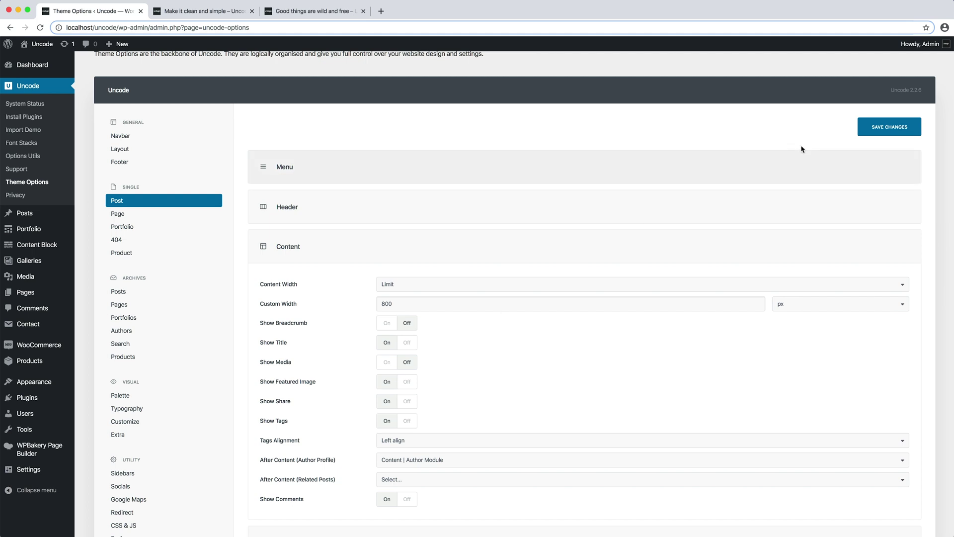
pyautogui.click(863, 128)
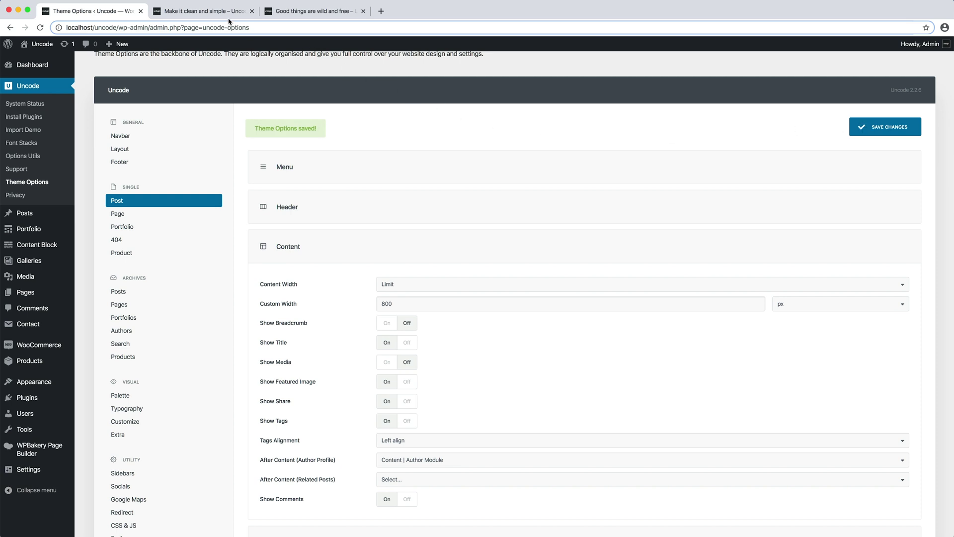
pyautogui.click(211, 12)
# Step: Reload 'Make it clean and simple' and 'Good things are wild and free' to see the featured-image layout
pyautogui.press('super+r')
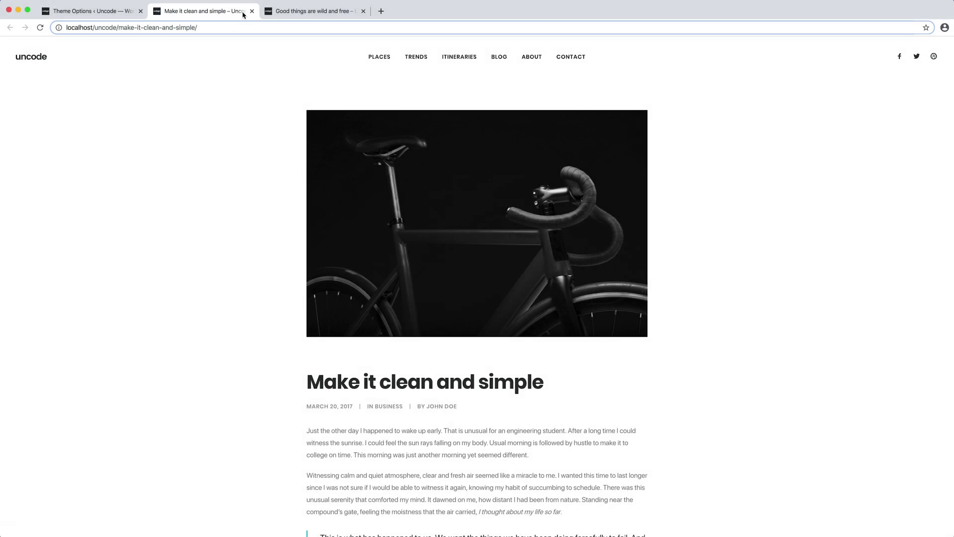
pyautogui.click(321, 14)
pyautogui.press('super+r')
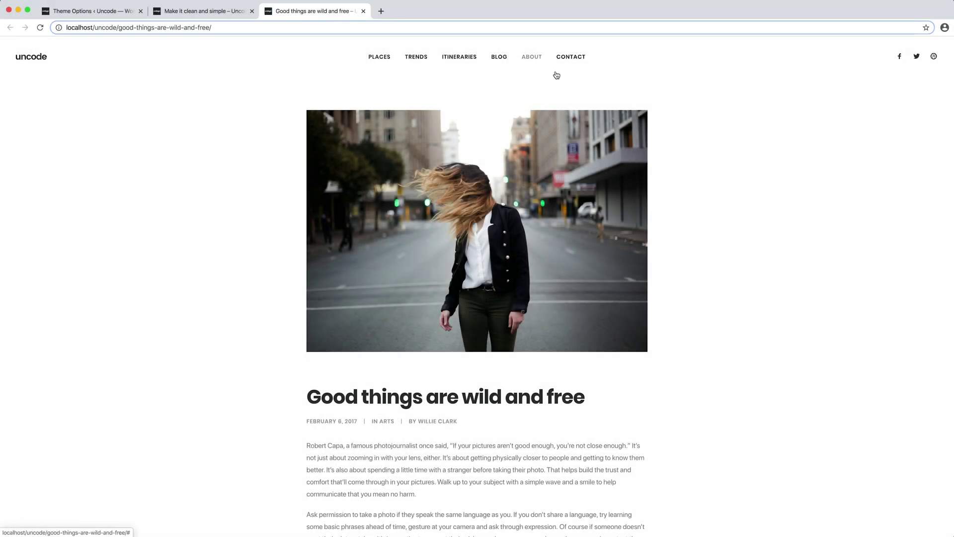
pyautogui.scroll(-10, 723, 211)
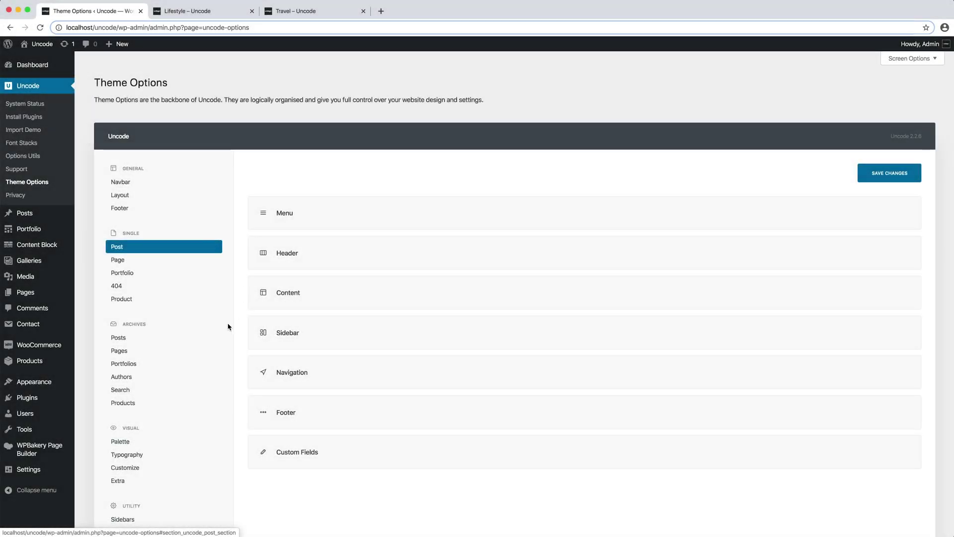
# Step: Open the Archives > Posts settings and compare the Lifestyle and Travel category pages
pyautogui.click(201, 338)
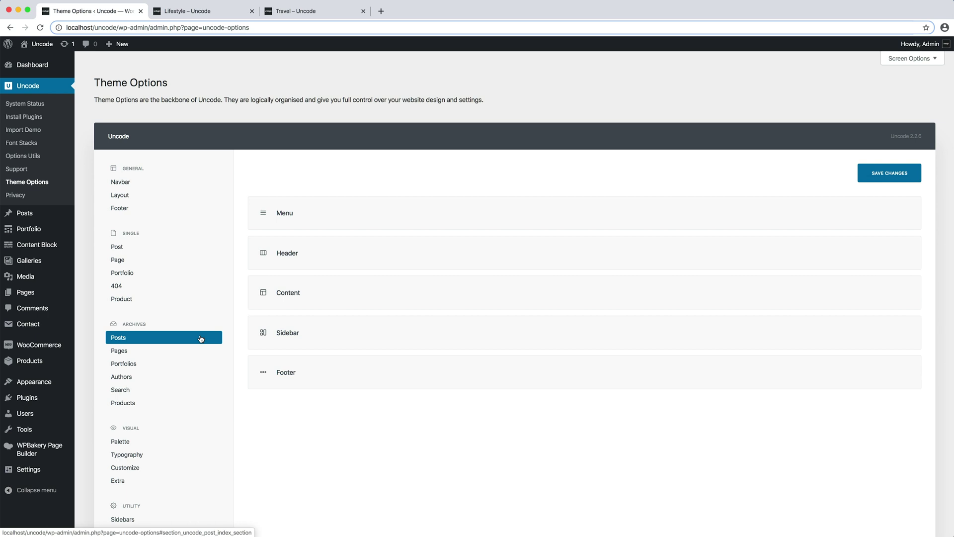
pyautogui.click(208, 13)
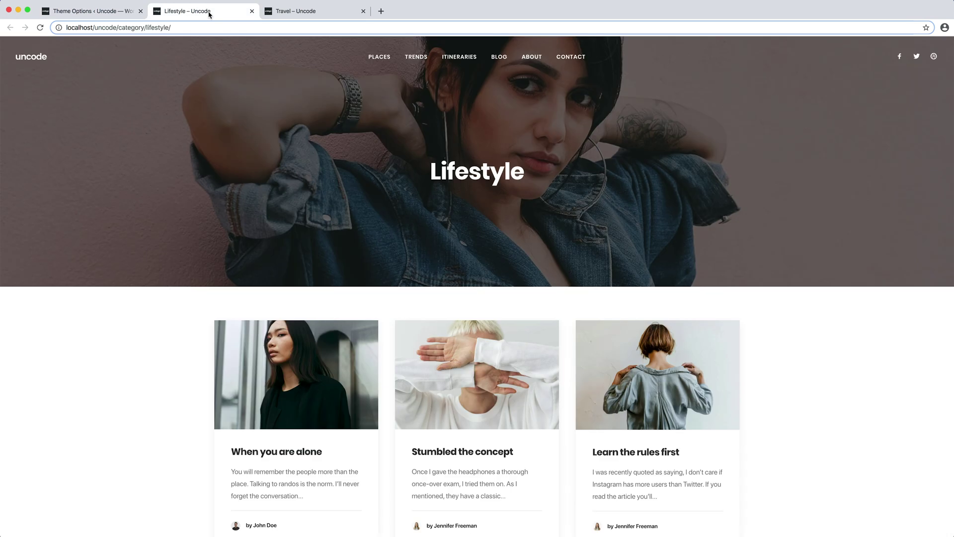
pyautogui.click(341, 19)
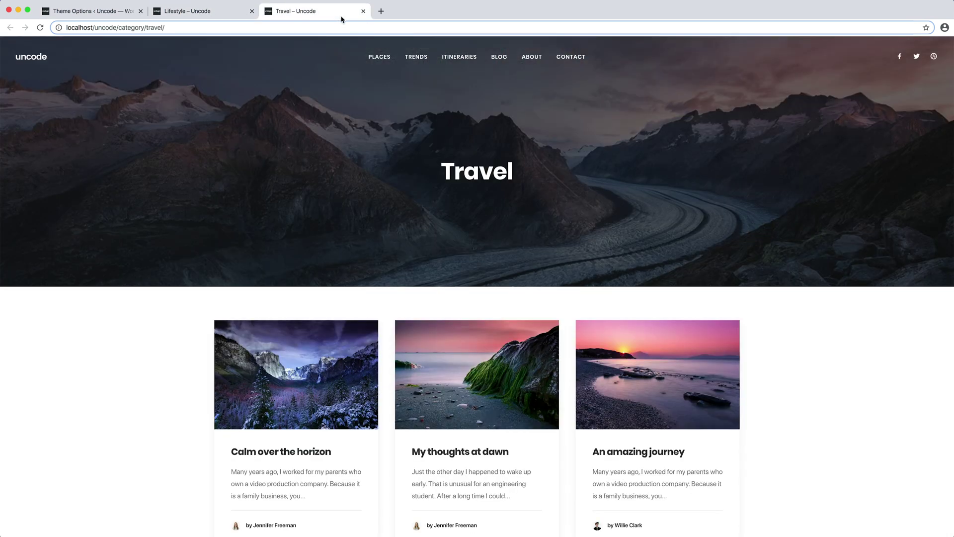
# Step: Set the archive header type to Basic with a height of 75%
pyautogui.click(106, 14)
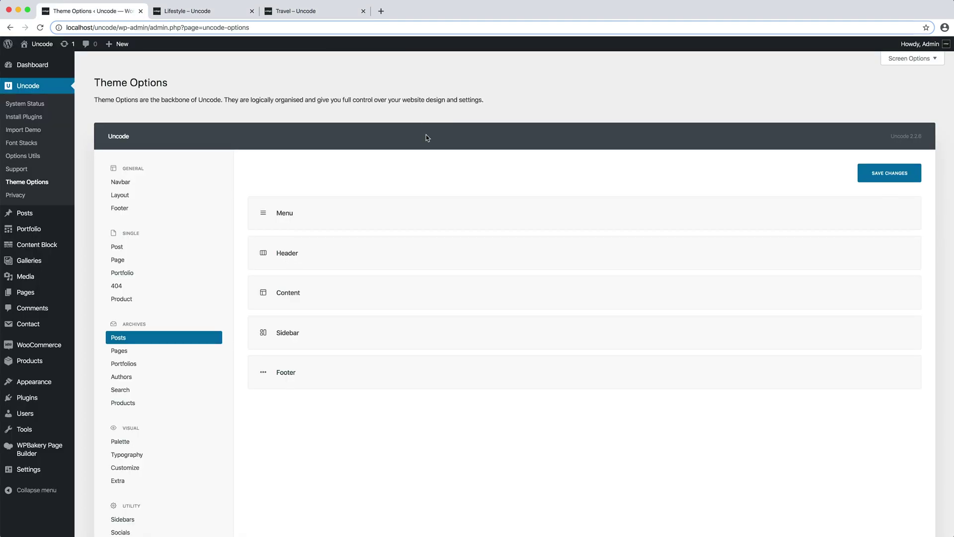
pyautogui.click(417, 252)
pyautogui.click(421, 291)
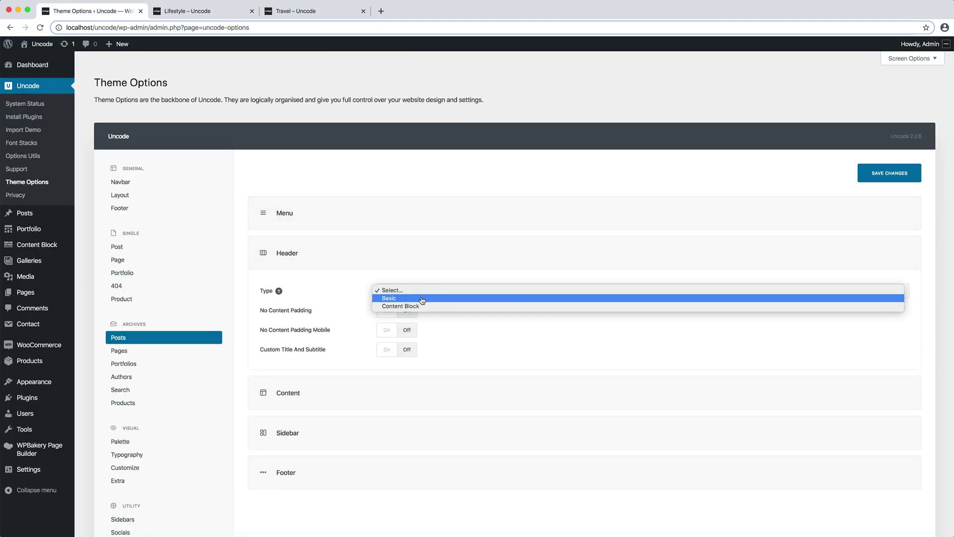
pyautogui.click(422, 298)
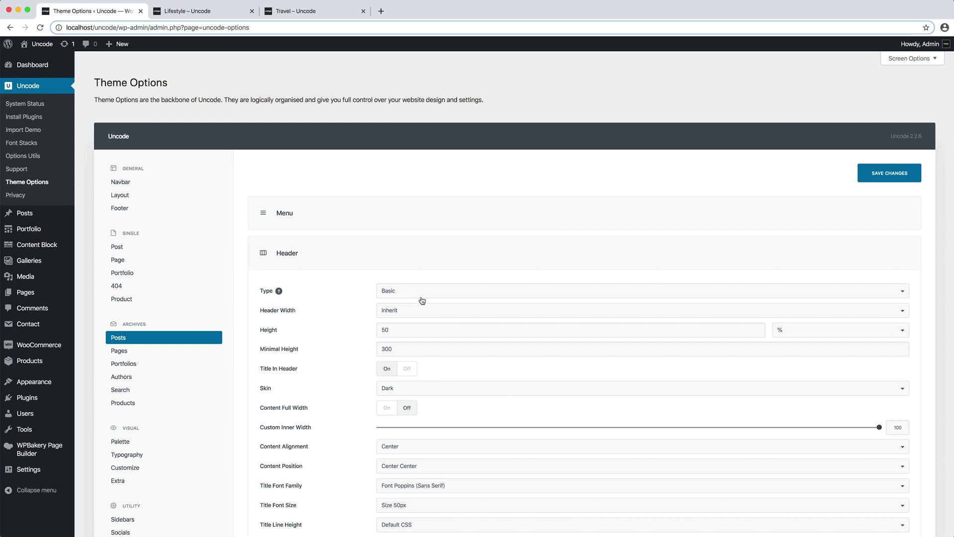
pyautogui.doubleClick(412, 330)
pyautogui.write('75')
# Step: Set the archive title size to 125px and the header overlay opacity to 20
pyautogui.scroll(-3, 462, 322)
pyautogui.scroll(-1, 462, 321)
pyautogui.click(462, 312)
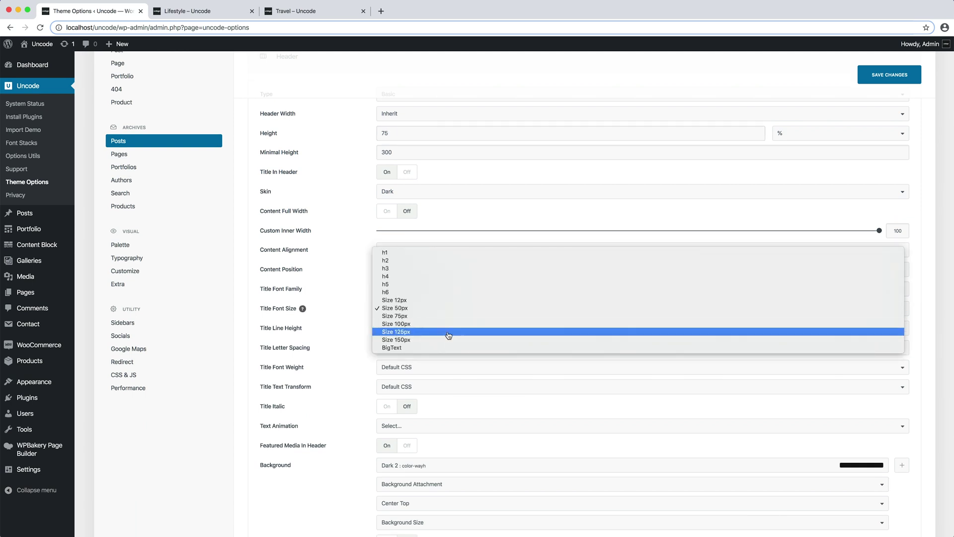
pyautogui.click(448, 331)
pyautogui.scroll(-3, 496, 426)
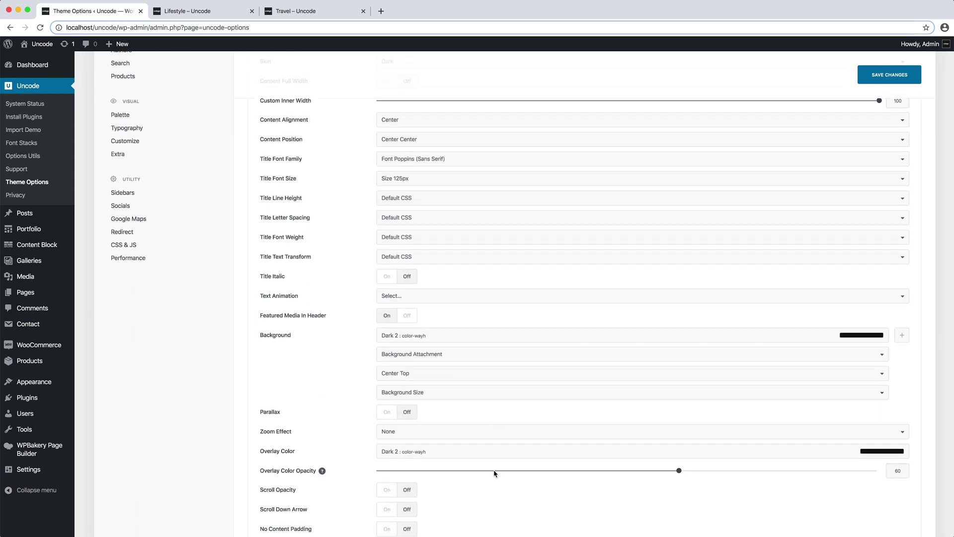
pyautogui.click(495, 470)
pyautogui.moveTo(494, 473); pyautogui.dragTo(479, 473)
# Step: Set archive Content Width to Full and post item width to 3, save, and view Lifestyle
pyautogui.scroll(-5, 478, 472)
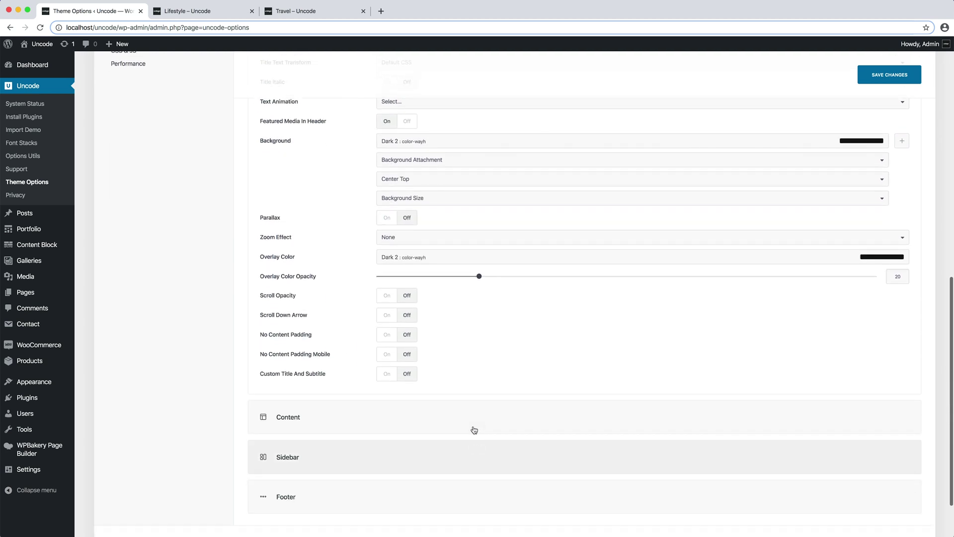
pyautogui.click(473, 424)
pyautogui.scroll(-2, 473, 422)
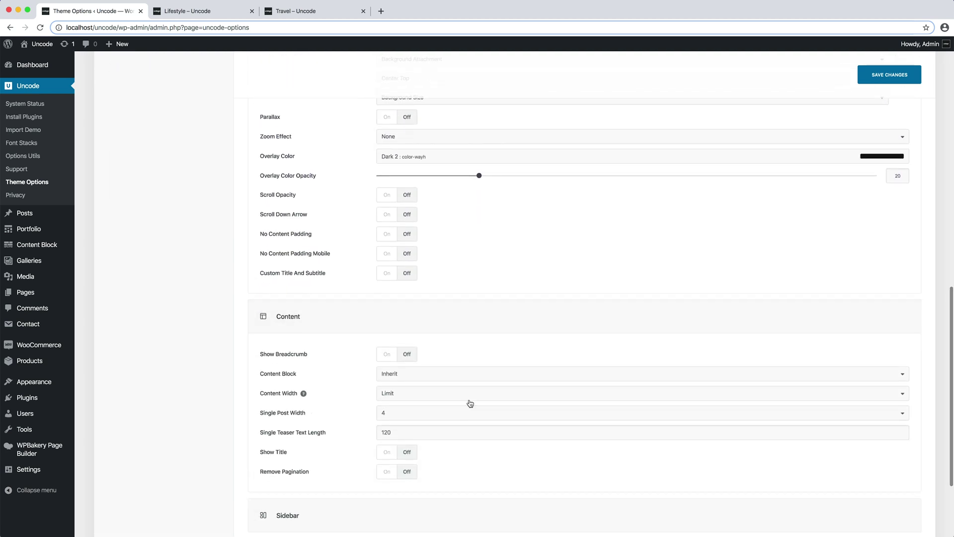
pyautogui.click(470, 401)
pyautogui.click(468, 386)
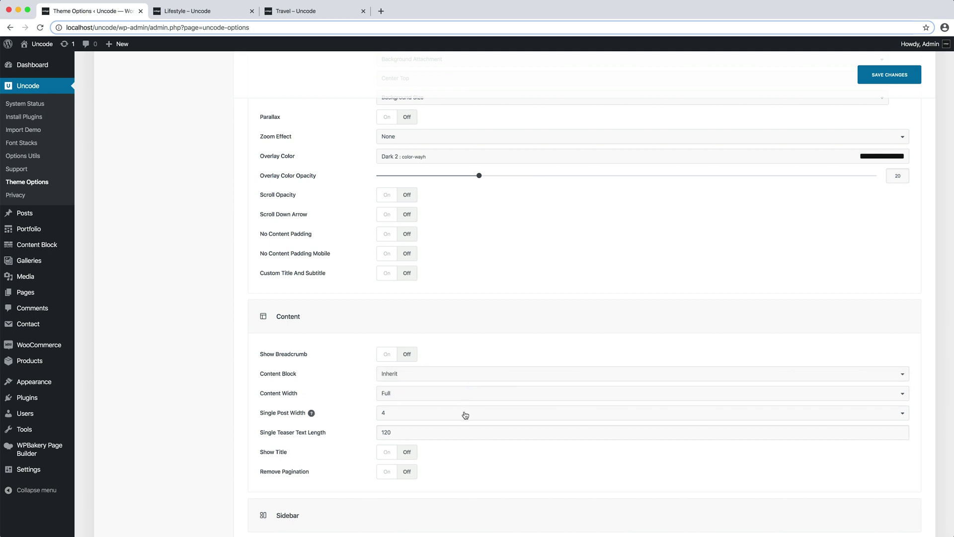
pyautogui.click(465, 414)
pyautogui.click(464, 405)
pyautogui.click(869, 79)
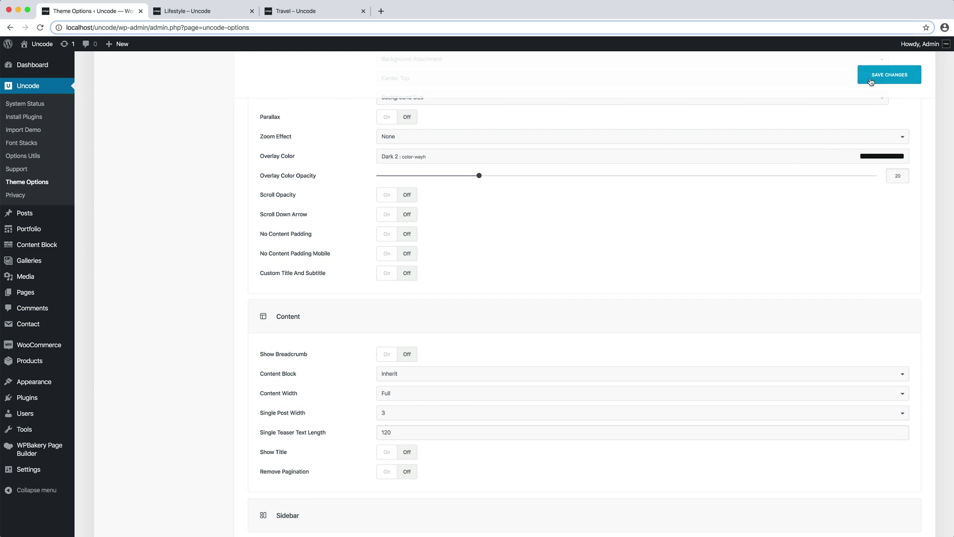
pyautogui.click(204, 12)
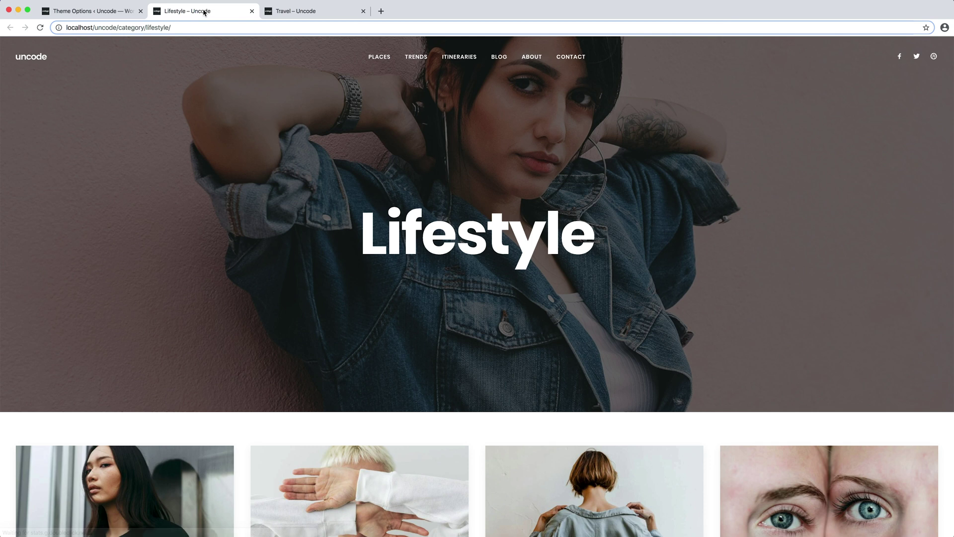
# Step: View the Travel category page with its taller header, oversized title and four-column grid
pyautogui.click(336, 15)
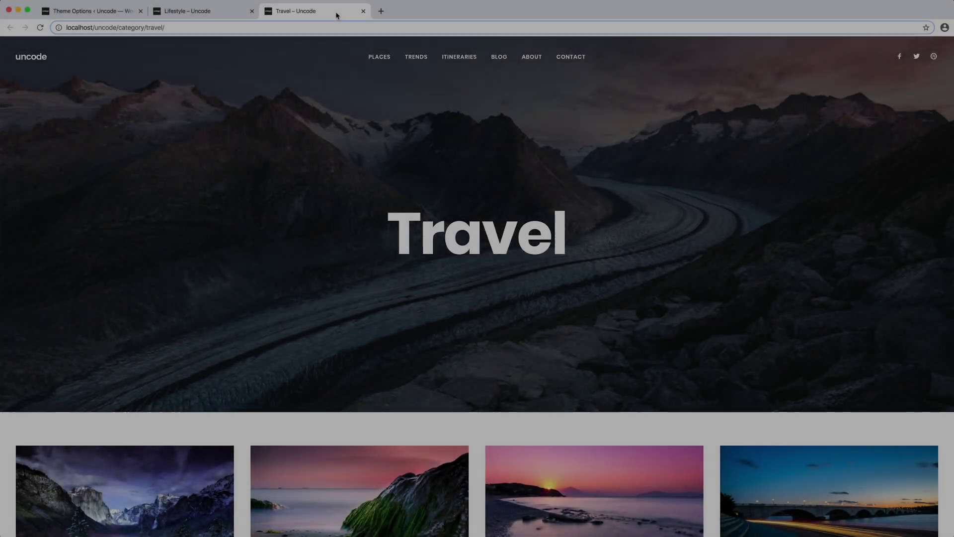